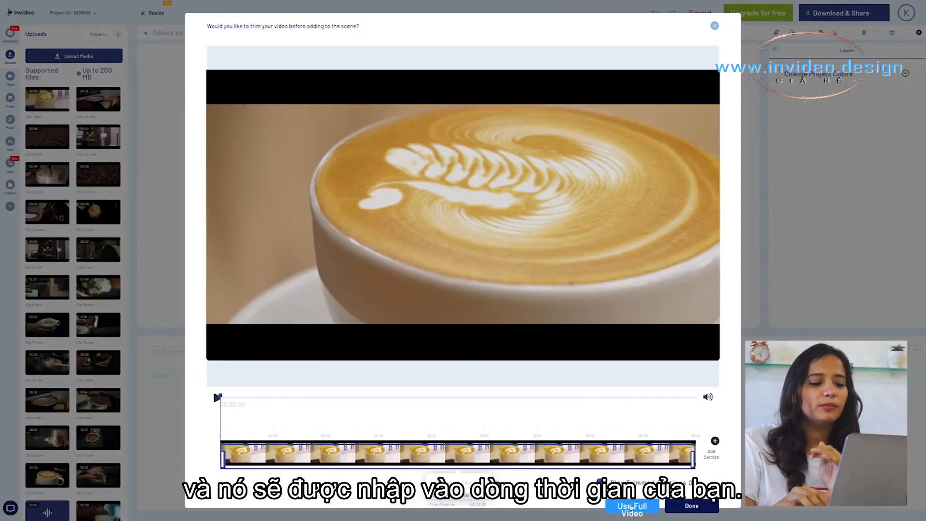
# Add the full latte art clip to the first scene and scrub through it on the timeline
pyautogui.click(632, 507)
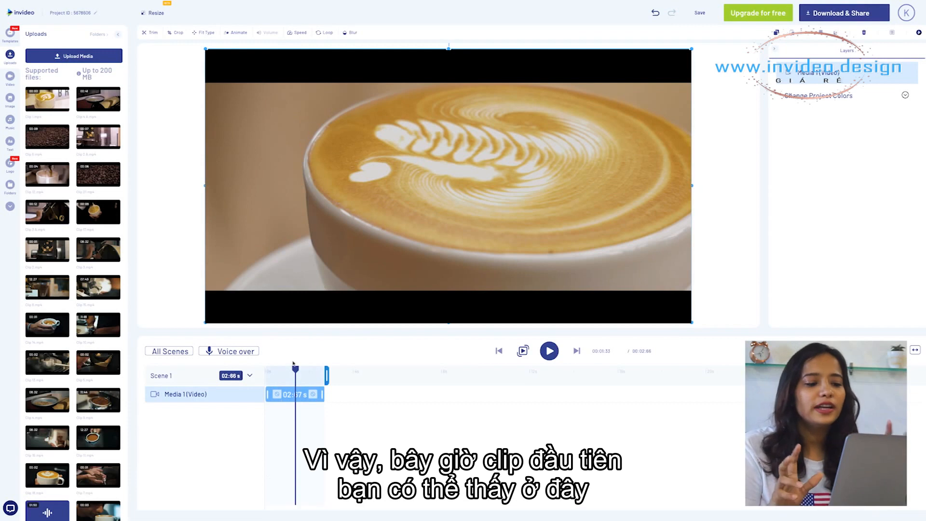
pyautogui.moveTo(269, 372); pyautogui.dragTo(292, 370)
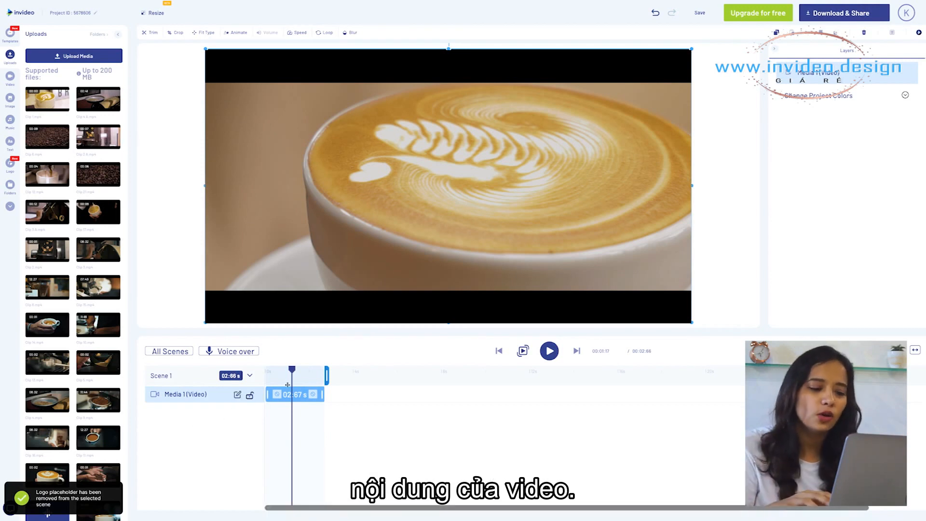
pyautogui.moveTo(268, 372); pyautogui.dragTo(294, 373)
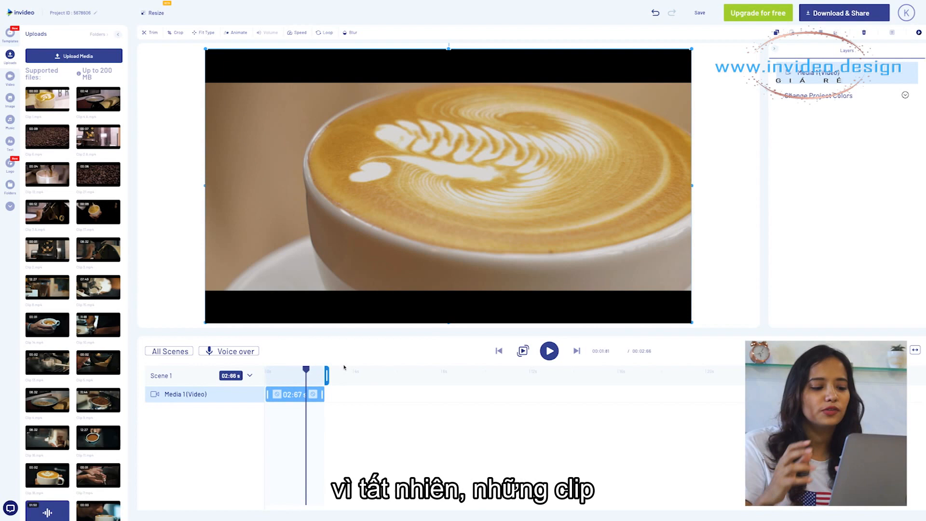
pyautogui.moveTo(310, 371)
pyautogui.mouseDown()
pyautogui.moveTo(259, 377)
pyautogui.moveTo(304, 373)
pyautogui.mouseUp()
pyautogui.click(312, 377)
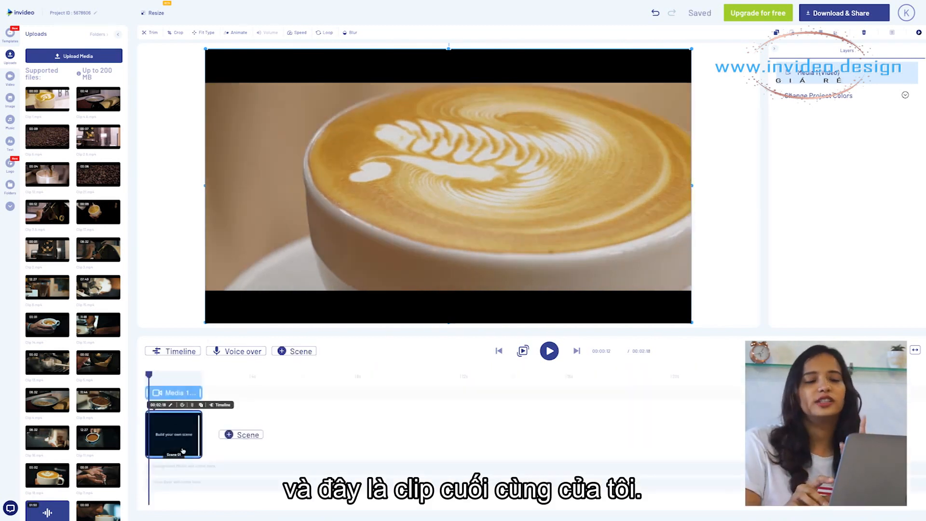
# Add a new scene containing the full coffee roaster clip
pyautogui.moveTo(167, 374); pyautogui.dragTo(185, 375)
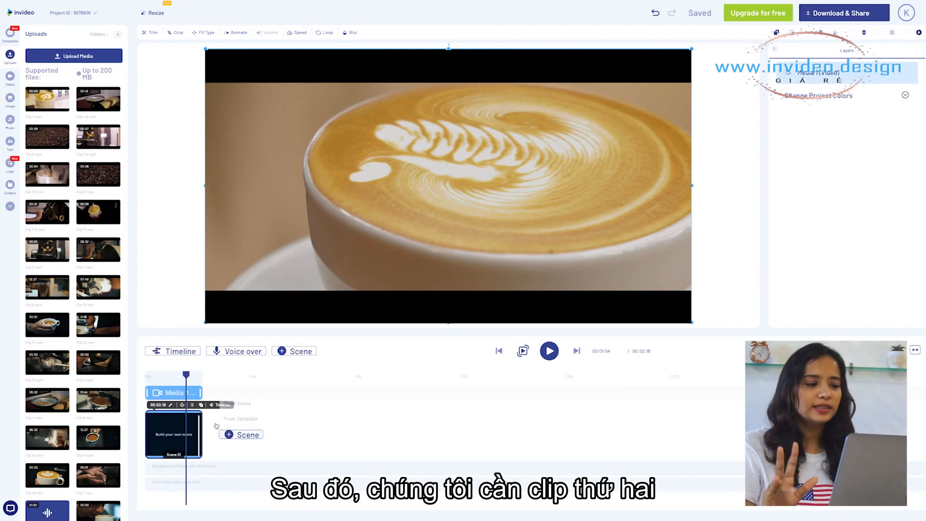
pyautogui.click(237, 434)
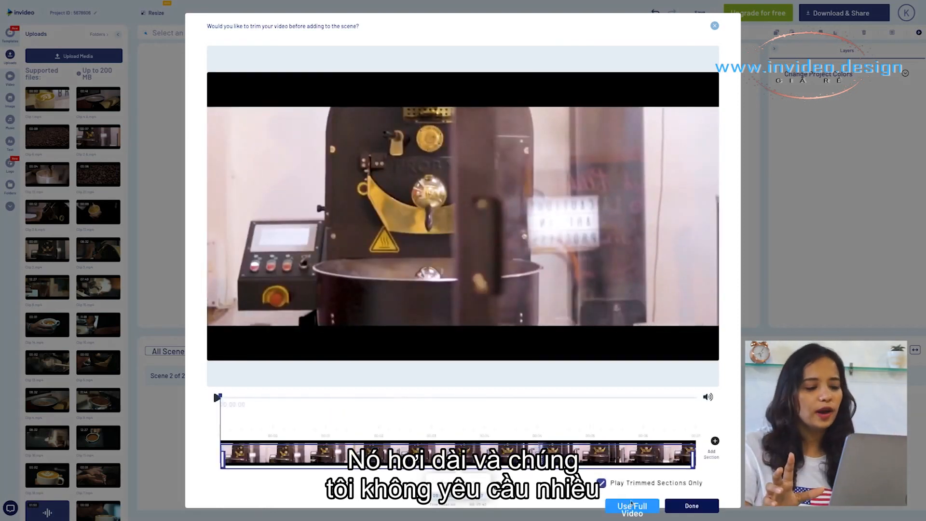
pyautogui.click(632, 503)
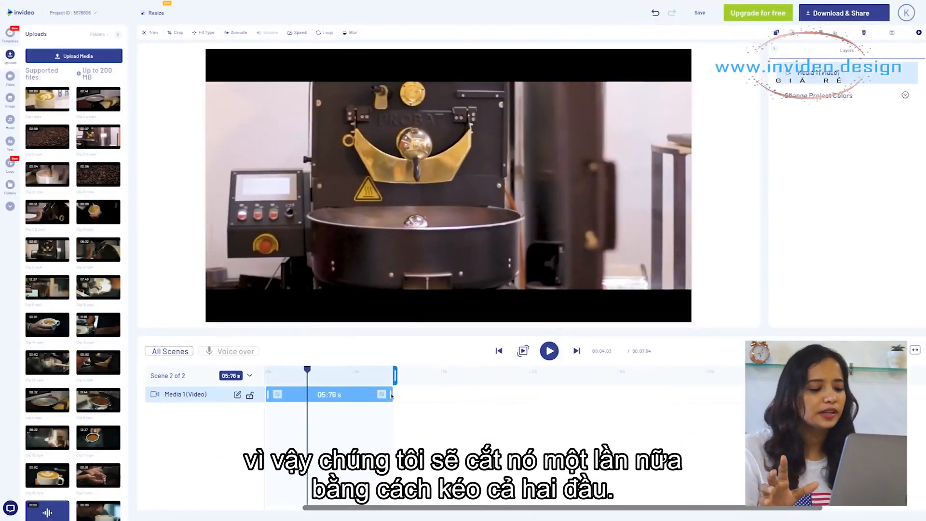
# Trim the green-beans clip in scene 4 down to 06:00 s
pyautogui.moveTo(392, 395); pyautogui.dragTo(311, 395)
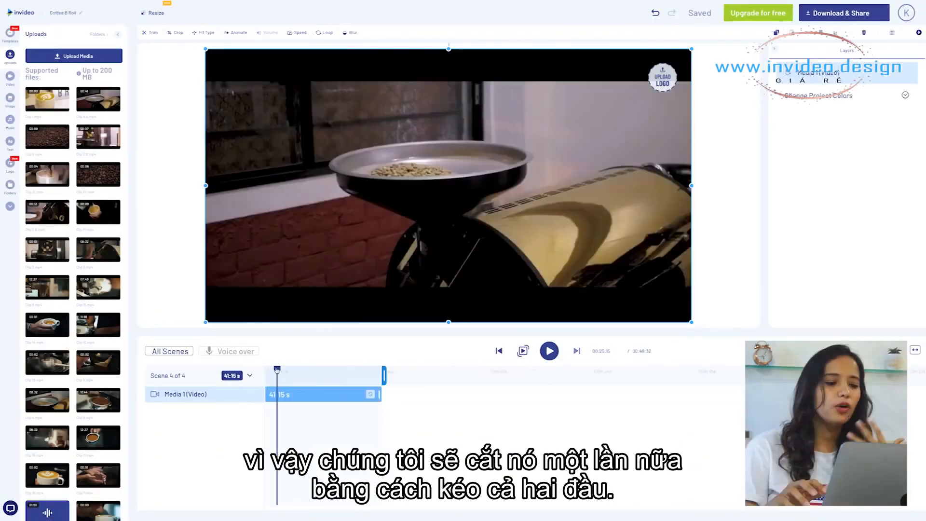
pyautogui.moveTo(277, 369); pyautogui.dragTo(359, 365)
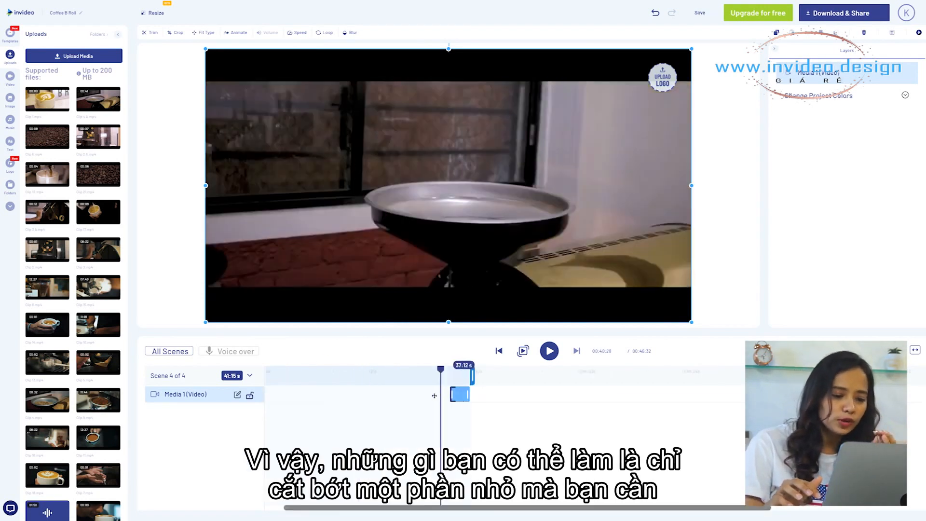
pyautogui.moveTo(449, 395); pyautogui.dragTo(301, 391)
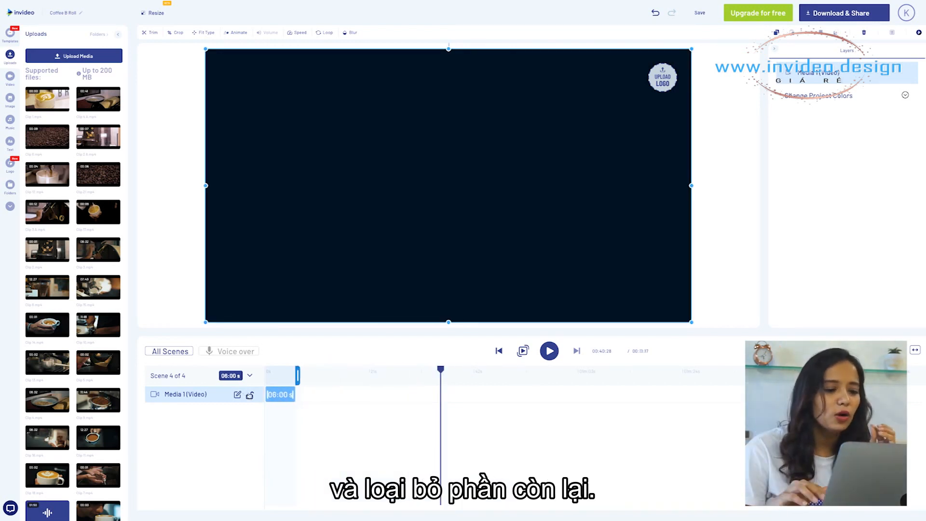
# Play the trimmed scene 4 from its start
pyautogui.click(276, 371)
pyautogui.click(266, 370)
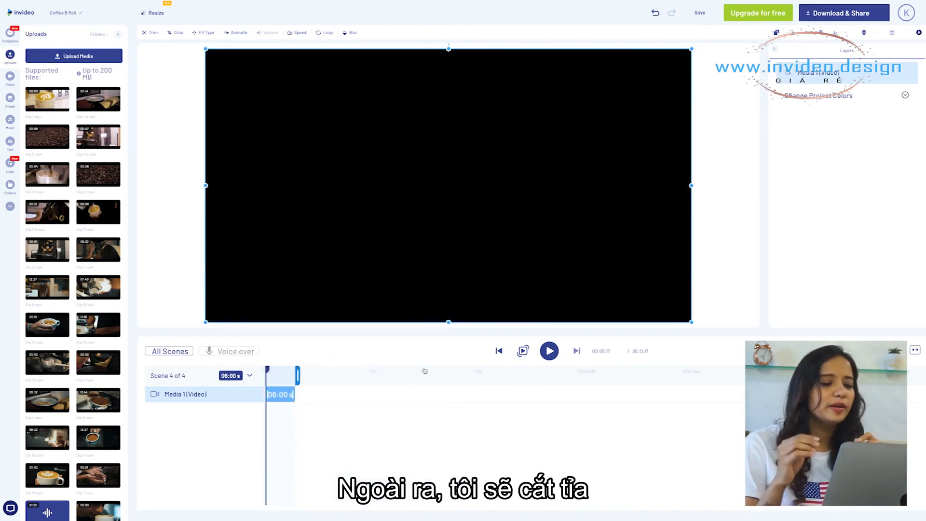
pyautogui.click(549, 351)
pyautogui.click(549, 351)
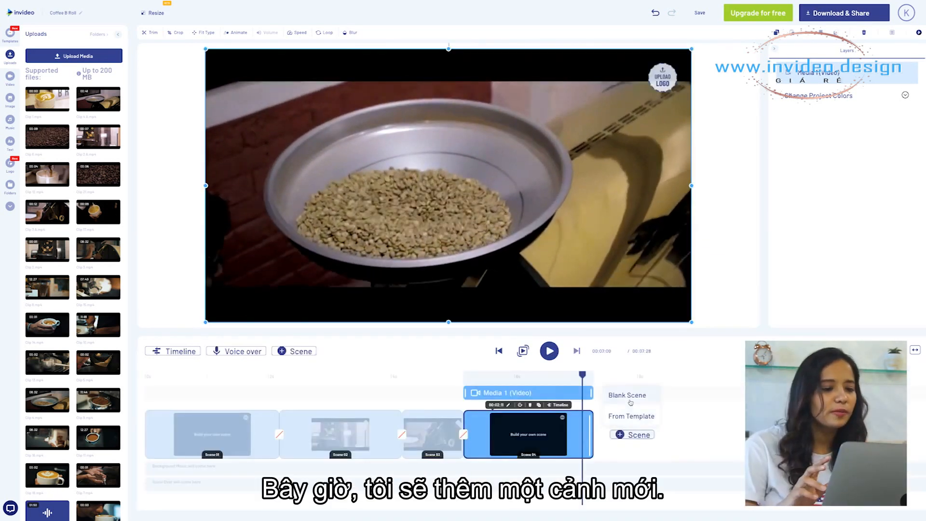
# Add another scene after the current one using the full roasting clip
pyautogui.click(629, 394)
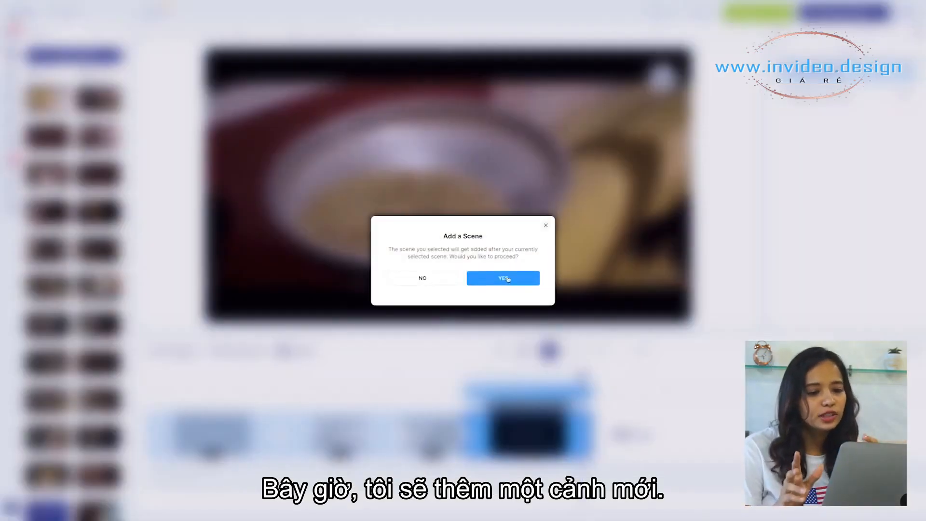
pyautogui.click(508, 279)
pyautogui.click(638, 507)
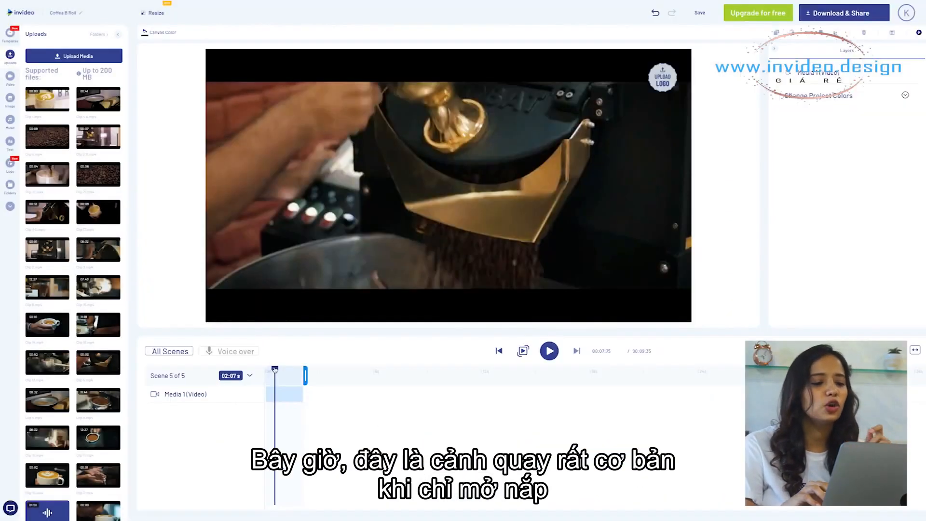
# Preview the roasting clip in scene 5 by scrubbing and playing it
pyautogui.moveTo(273, 369); pyautogui.dragTo(300, 372)
pyautogui.press('space')
pyautogui.press('space')
pyautogui.press('space')
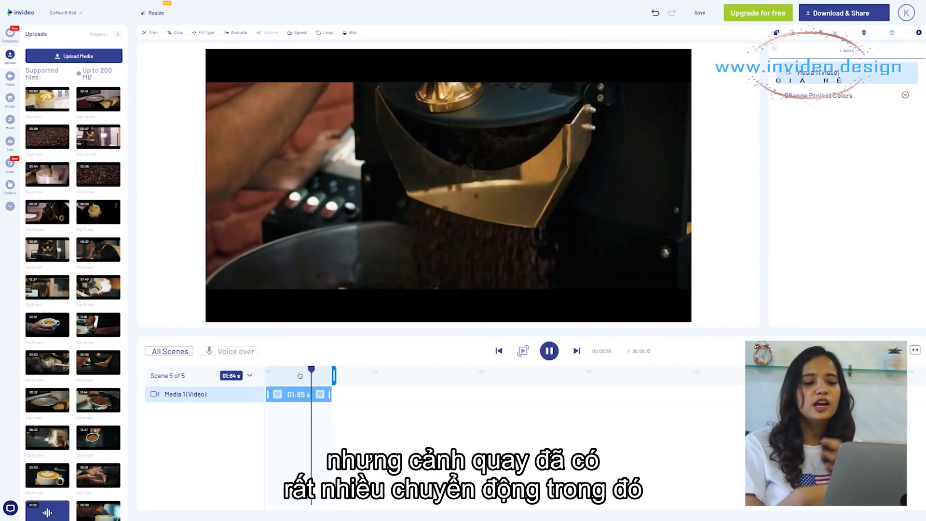
pyautogui.moveTo(306, 368); pyautogui.dragTo(337, 371)
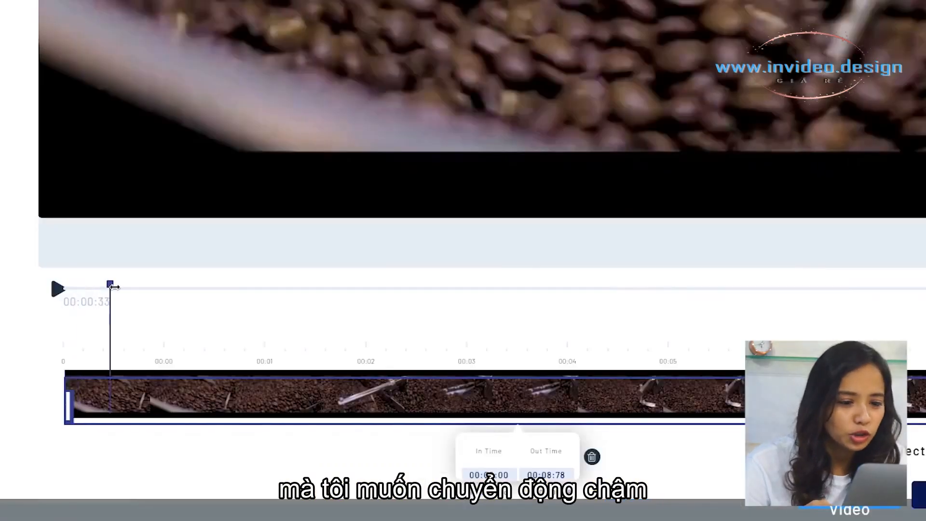
# Set the roasting-beans clip's trim section to start at 00:03:63 and pull its end handle in
pyautogui.moveTo(115, 285); pyautogui.dragTo(438, 284)
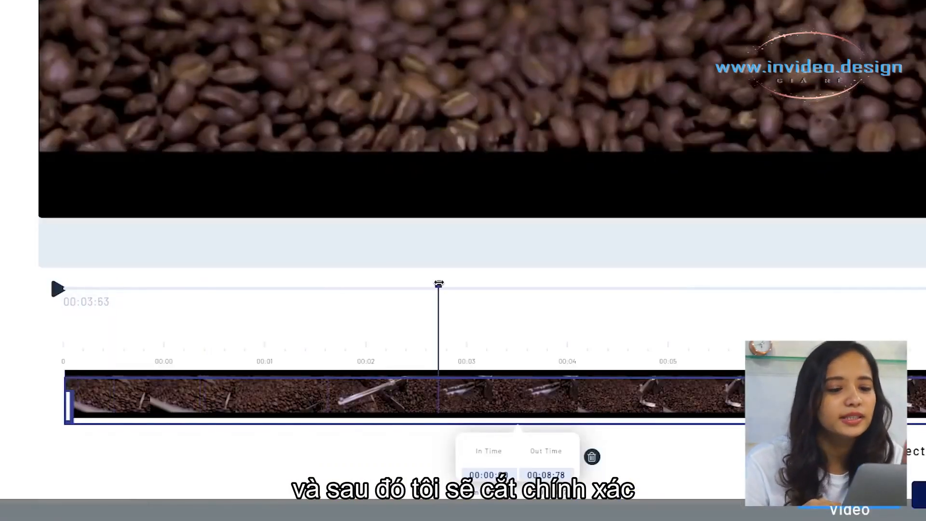
pyautogui.moveTo(69, 394); pyautogui.dragTo(436, 387)
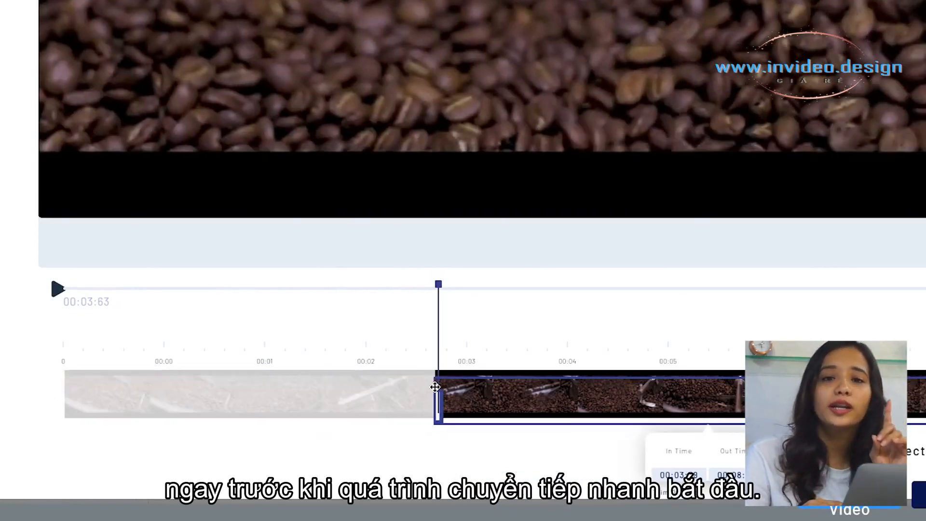
pyautogui.press('space')
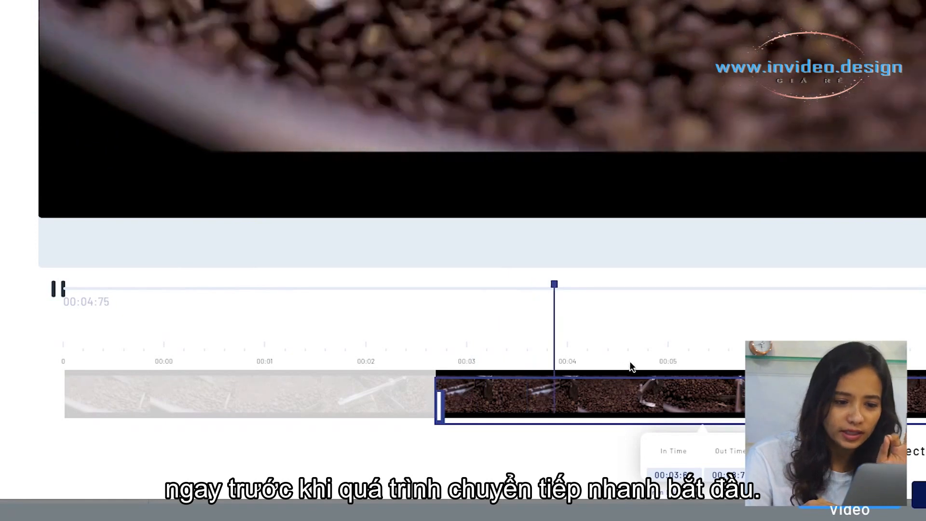
pyautogui.press('space')
pyautogui.moveTo(794, 410); pyautogui.dragTo(561, 411)
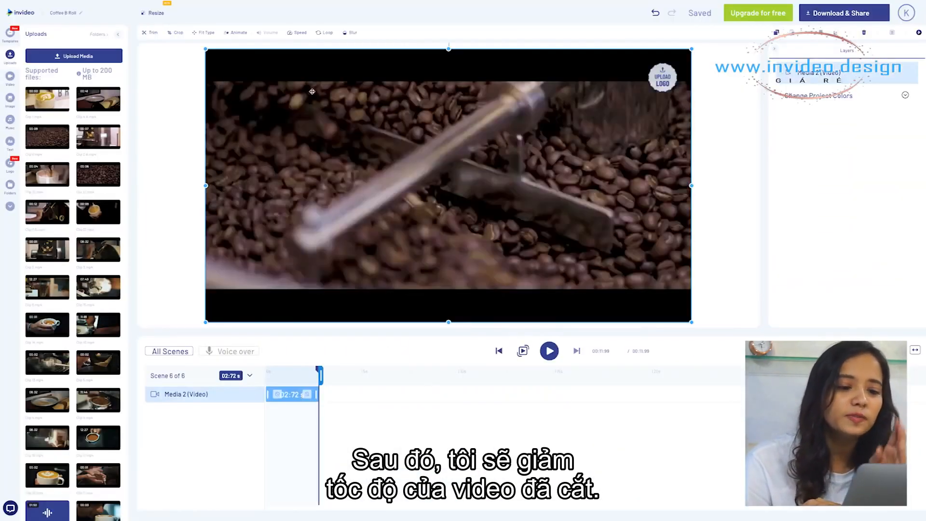
# Confirm the bean clip trim section from 00:06:32 to 00:08:78
pyautogui.click(309, 49)
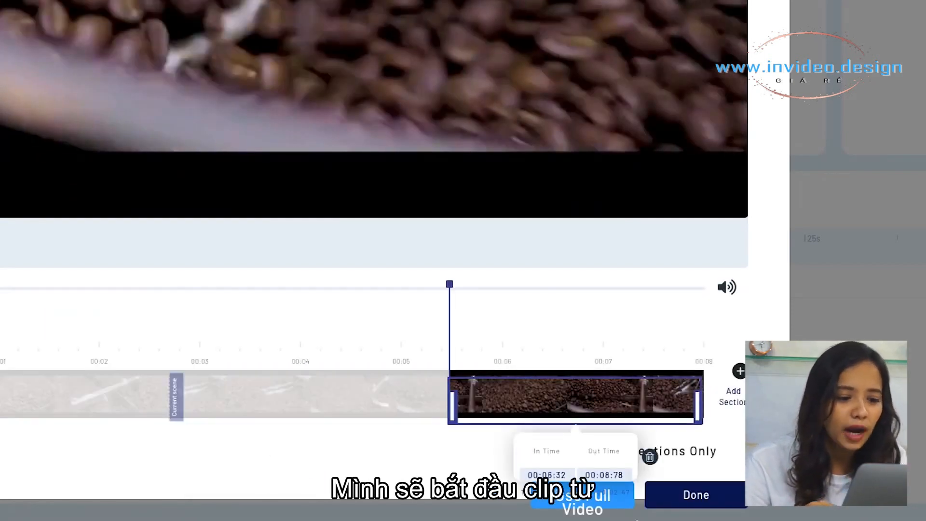
pyautogui.click(650, 501)
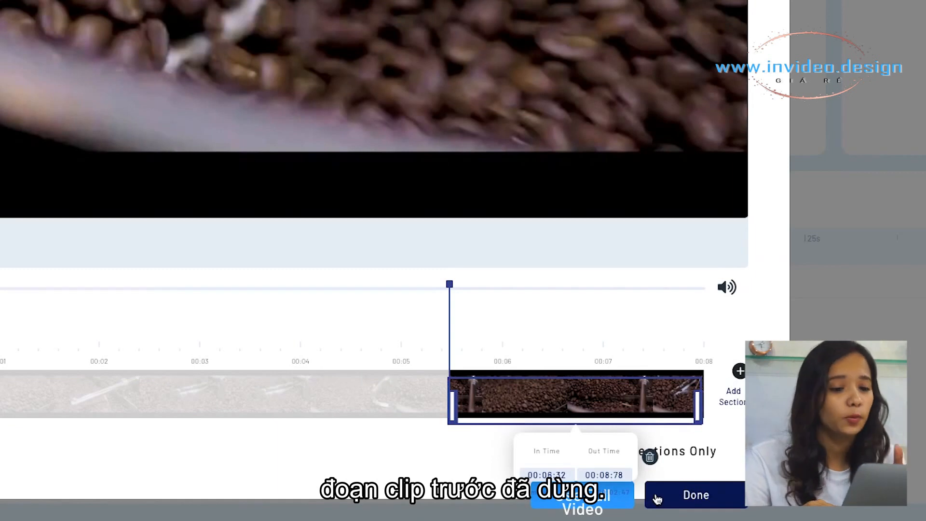
pyautogui.click(657, 499)
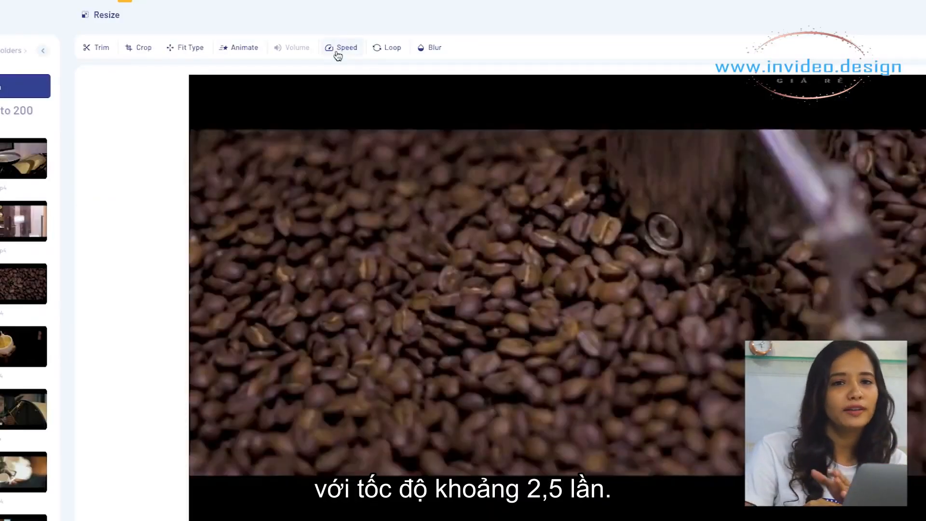
# Adjust the cut clip's speed and shorten the Media 3 layer's end slightly in scene 6
pyautogui.click(338, 54)
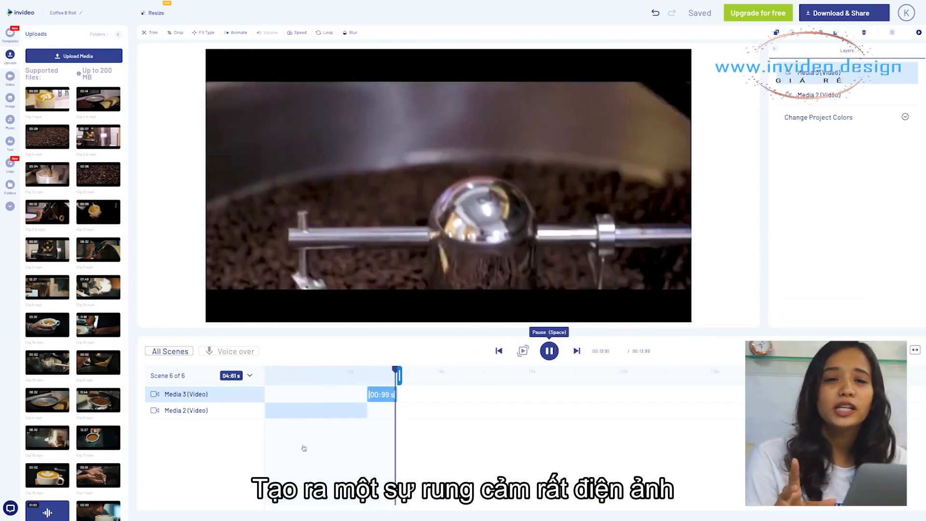
pyautogui.moveTo(396, 394); pyautogui.dragTo(388, 394)
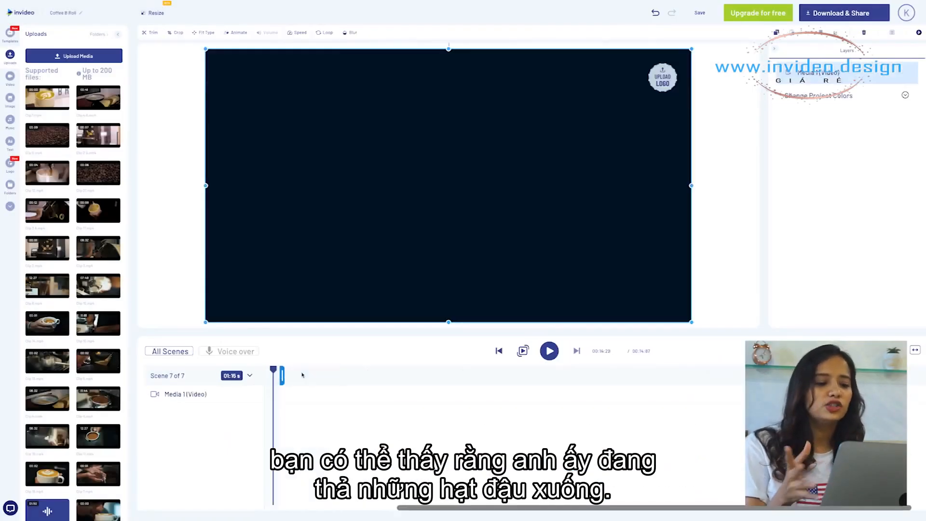
# Trim the hands-with-beans clip in scene 7 to end at about 01:03 s
pyautogui.moveTo(273, 370)
pyautogui.mouseDown()
pyautogui.moveTo(264, 373)
pyautogui.moveTo(272, 371)
pyautogui.mouseUp()
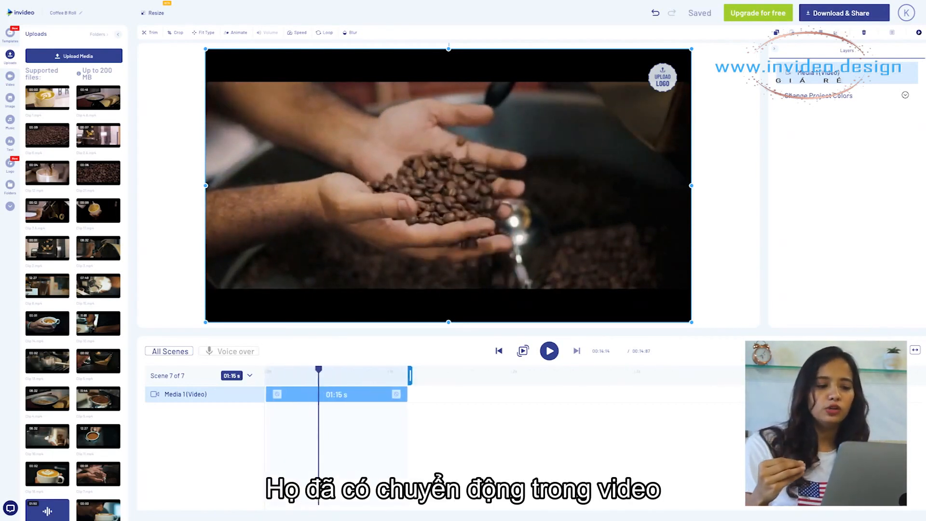
pyautogui.moveTo(352, 373); pyautogui.dragTo(392, 370)
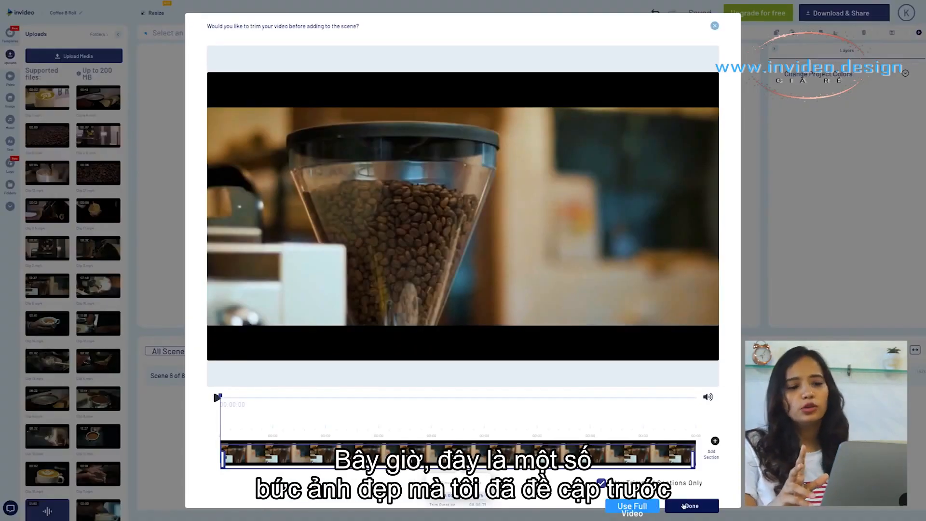
pyautogui.click(690, 505)
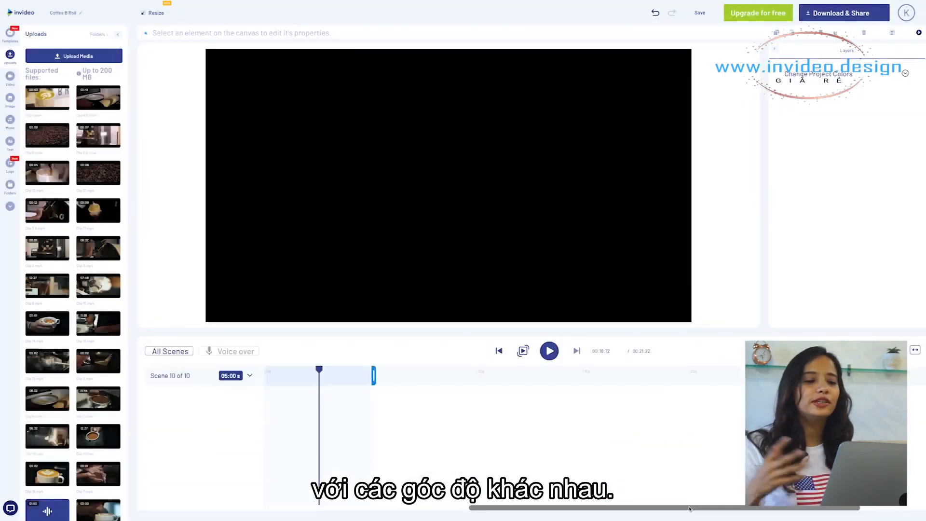
# Play back the storyboard around scenes 13 to 16
pyautogui.moveTo(316, 374); pyautogui.dragTo(506, 378)
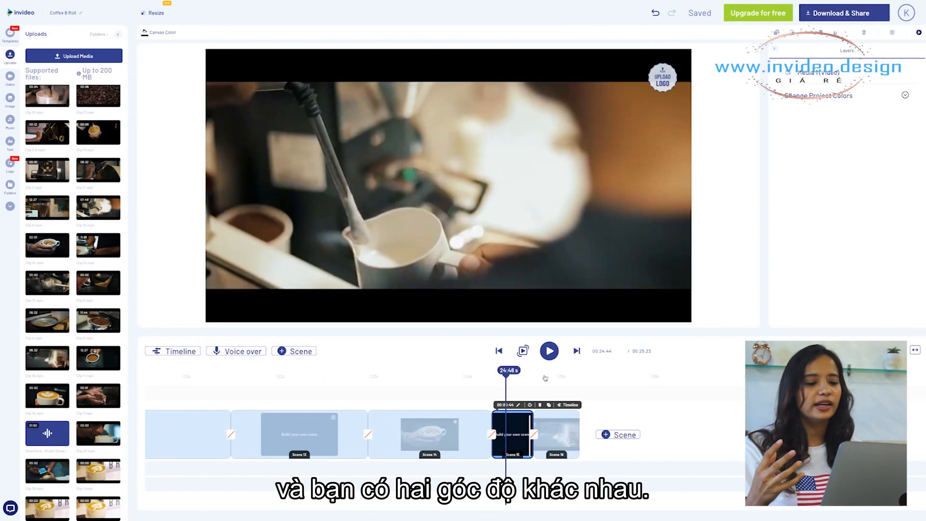
pyautogui.click(548, 352)
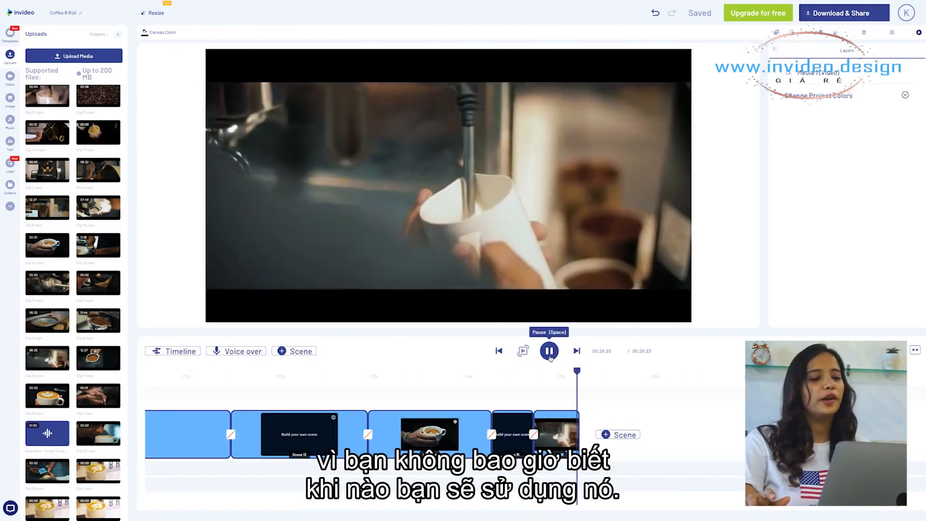
pyautogui.click(575, 424)
# Trim the latte-pouring clip in its trim dialog to start around 00:01
pyautogui.moveTo(267, 370); pyautogui.dragTo(356, 369)
pyautogui.moveTo(463, 372); pyautogui.dragTo(465, 372)
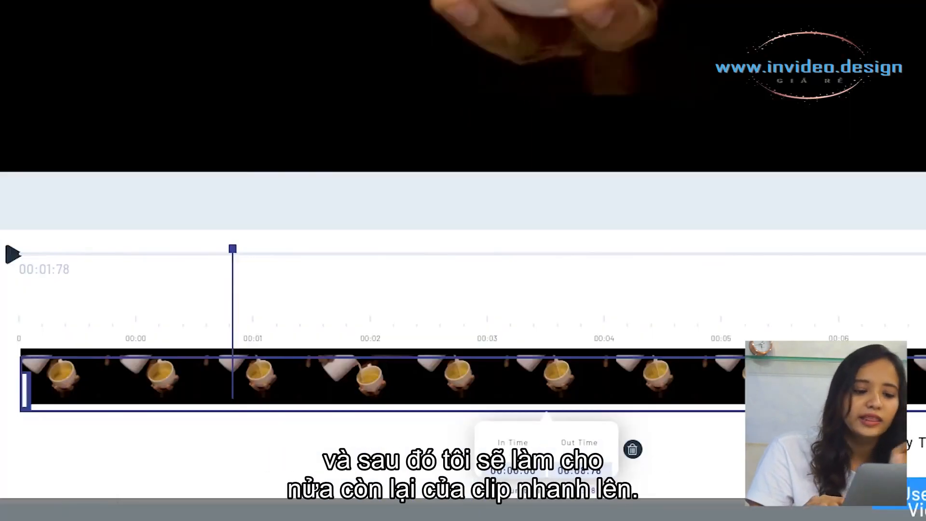
pyautogui.moveTo(569, 408); pyautogui.dragTo(233, 410)
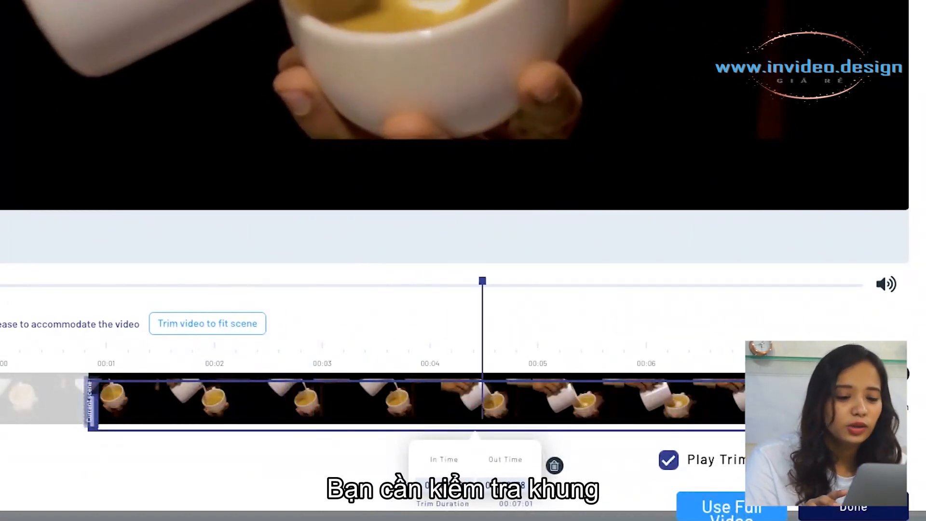
pyautogui.moveTo(743, 410); pyautogui.dragTo(271, 410)
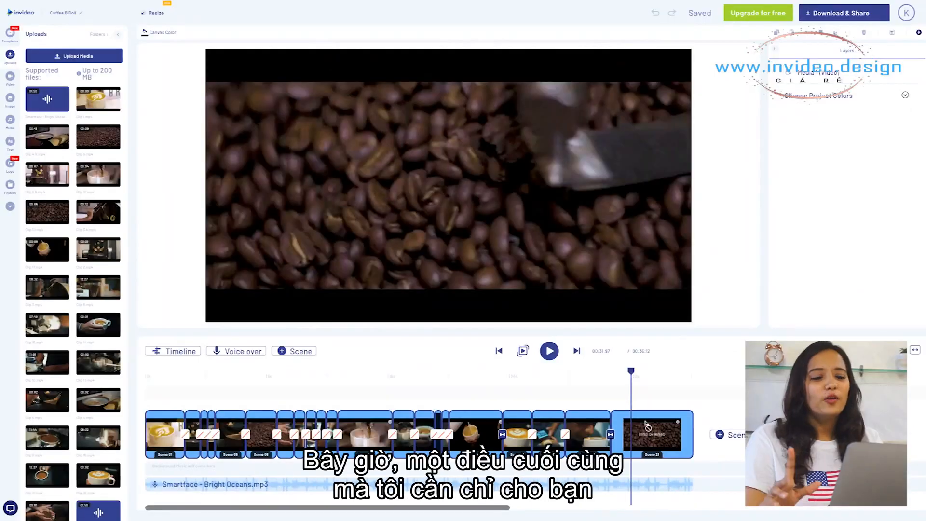
# Open the Music panel and browse its Genre, Mood, Sfx and Misc categories
pyautogui.click(646, 424)
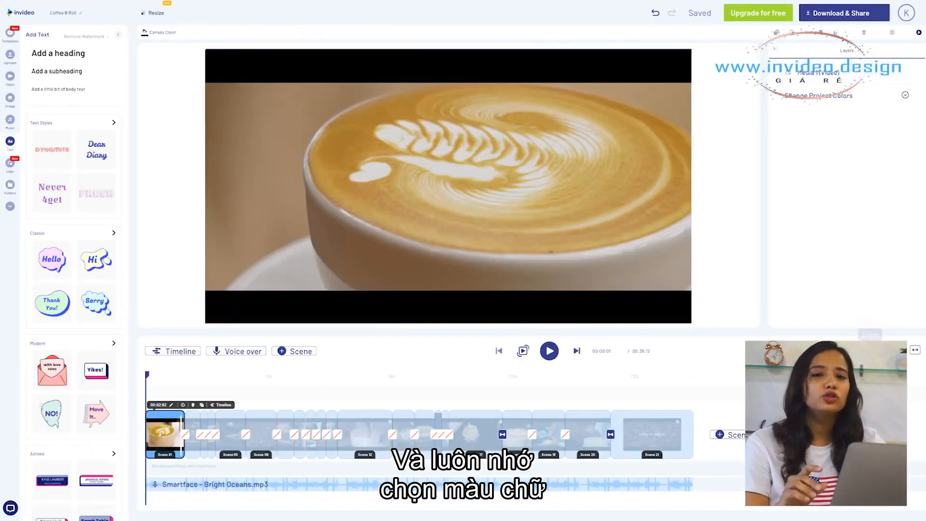
pyautogui.click(870, 350)
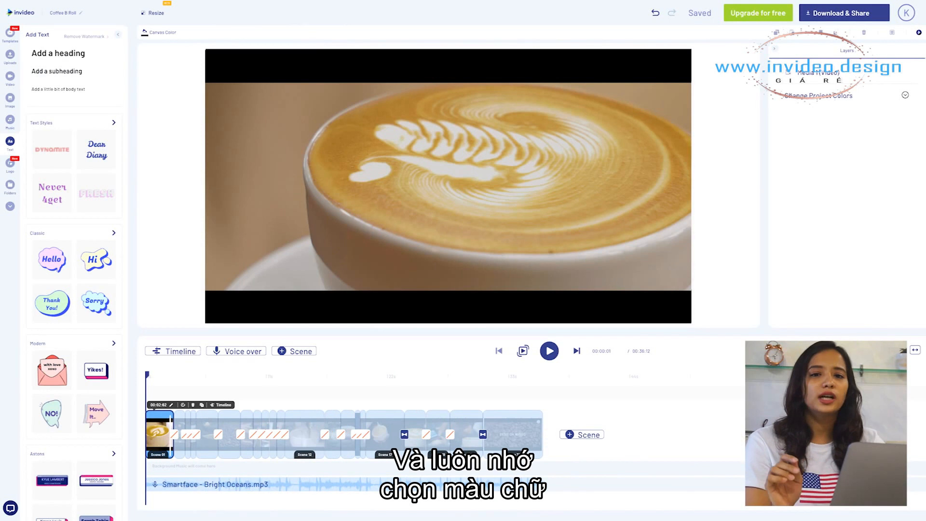
pyautogui.click(8, 207)
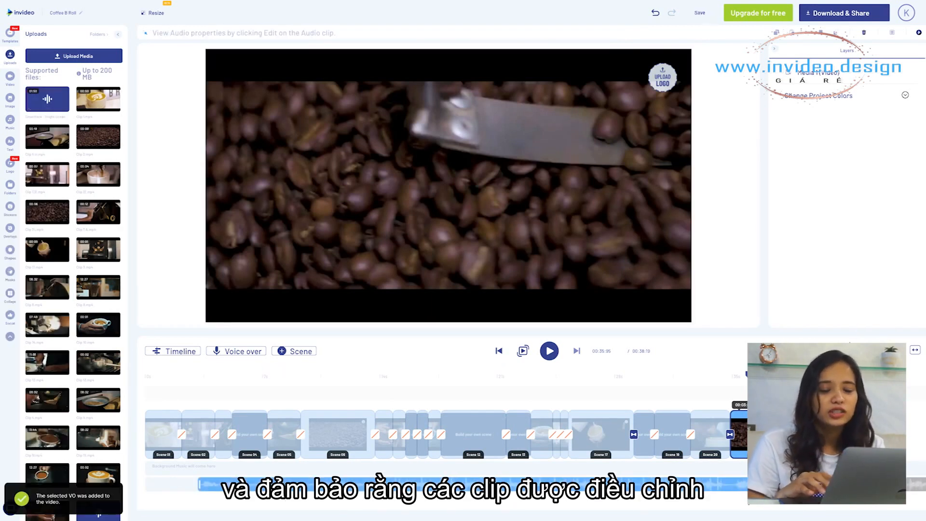
pyautogui.click(871, 351)
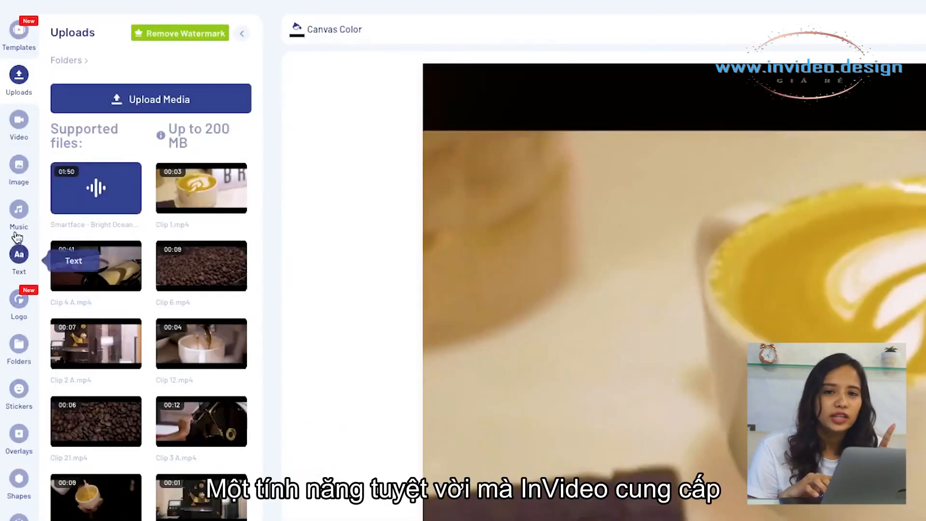
pyautogui.click(19, 212)
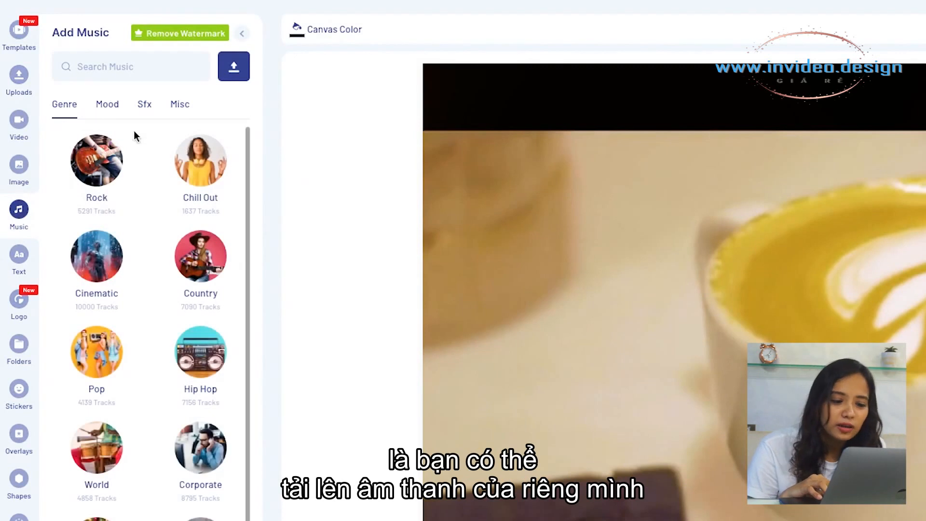
pyautogui.click(110, 112)
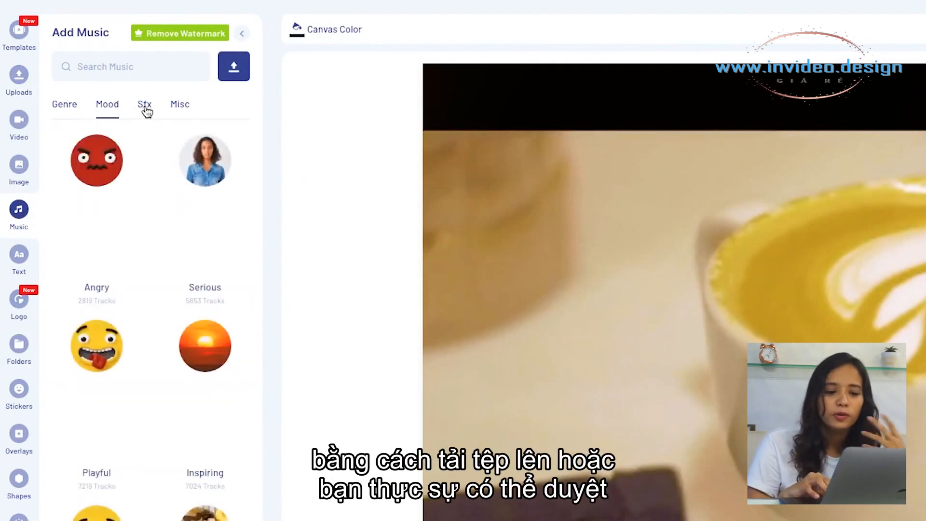
pyautogui.click(147, 111)
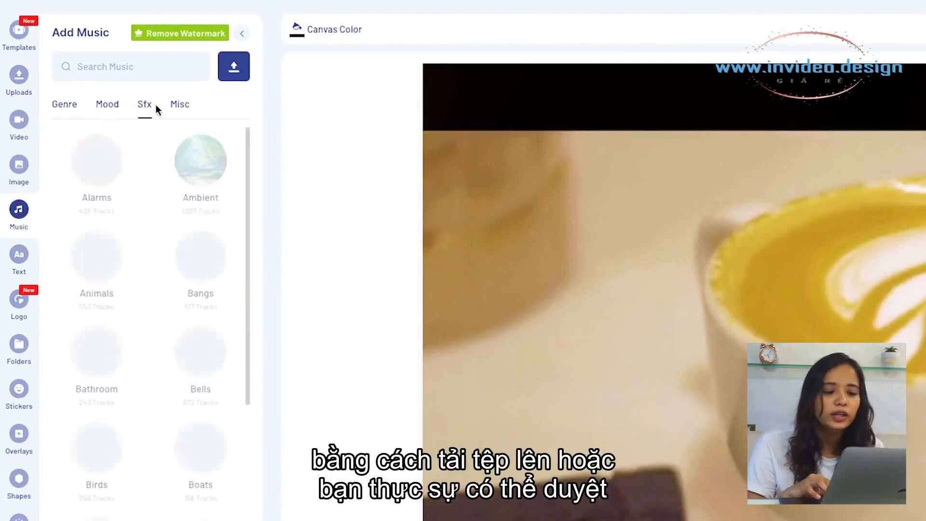
pyautogui.click(180, 110)
pyautogui.click(76, 111)
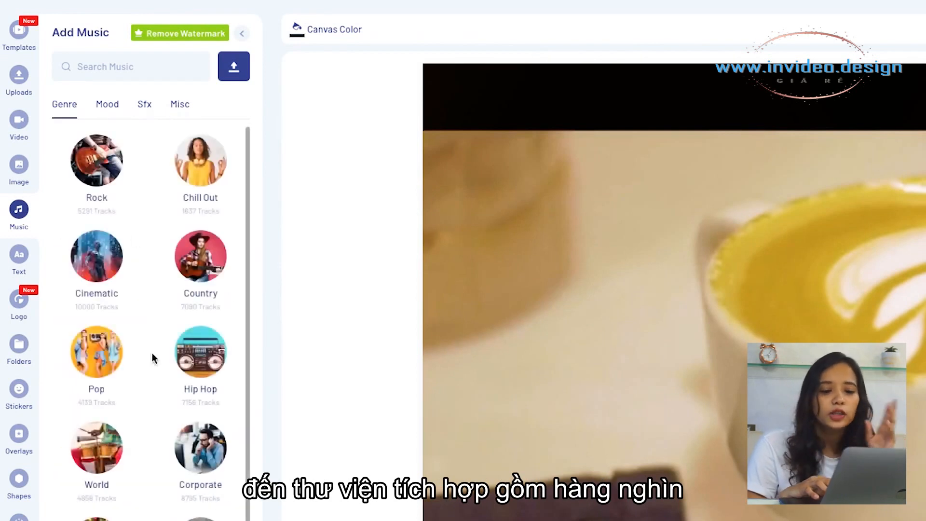
pyautogui.click(219, 355)
pyautogui.scroll(-3, 162, 488)
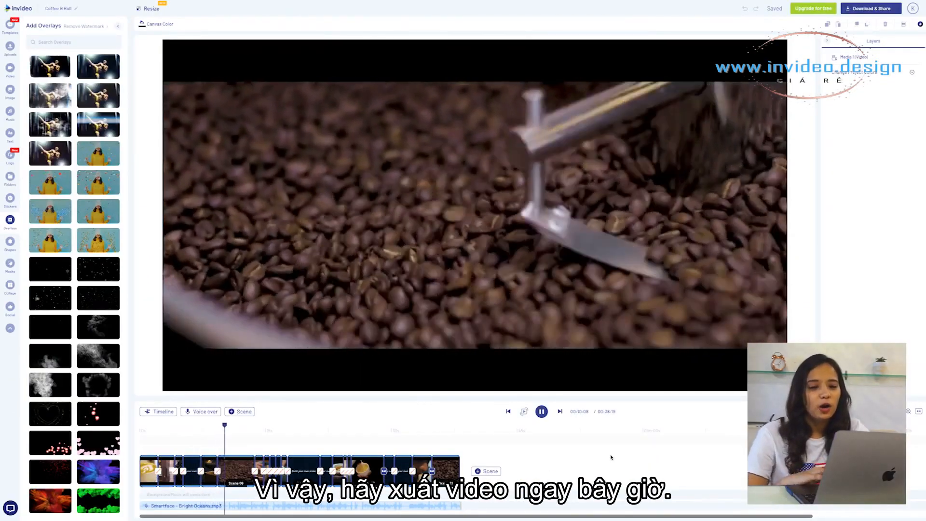
# Export the finished video through Download & Share
pyautogui.click(863, 10)
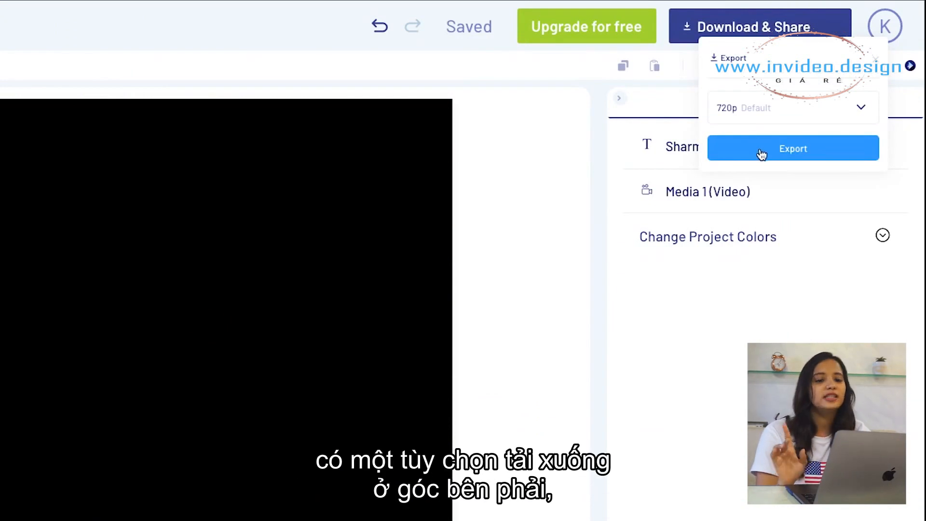
pyautogui.click(761, 151)
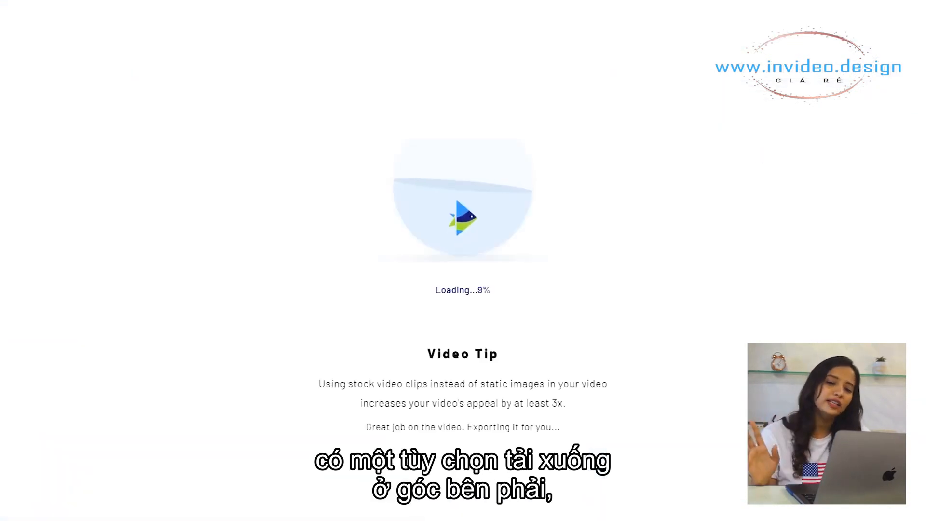